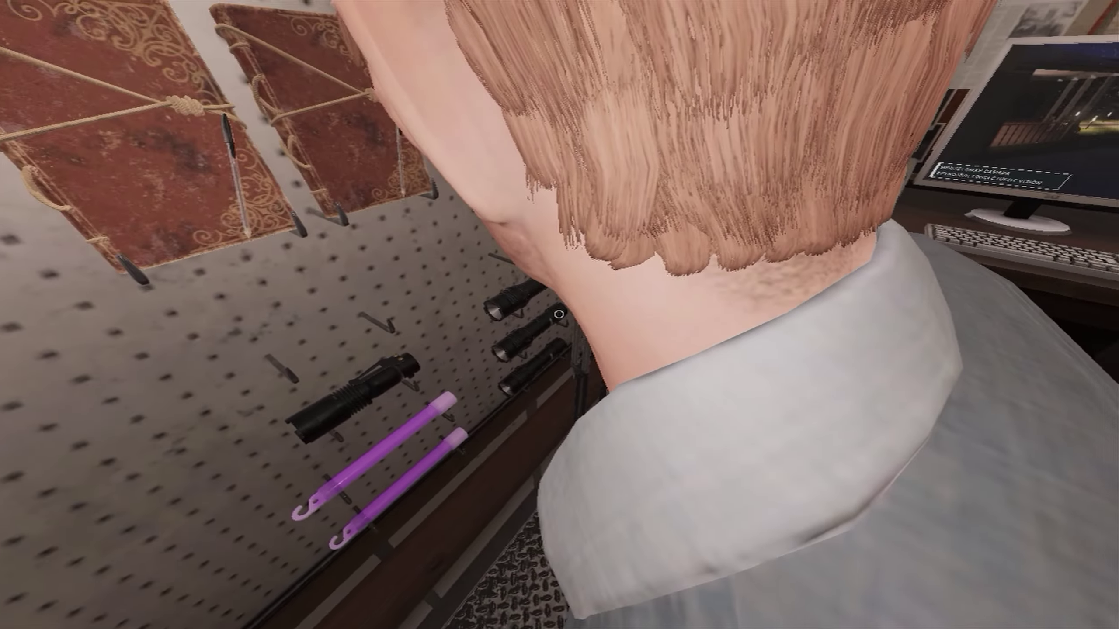
{"action": "key", "text": "w"}
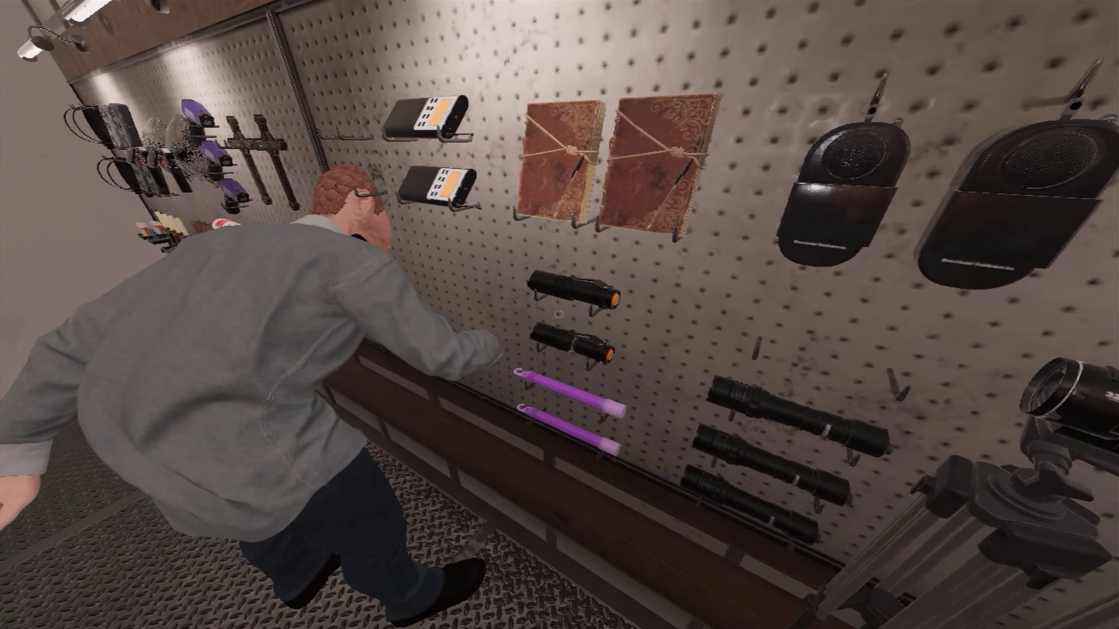
Step: Swap the held camera for the EMF reader and take a flashlight from the wall
{"action": "left_click", "coordinate": [560, 311]}
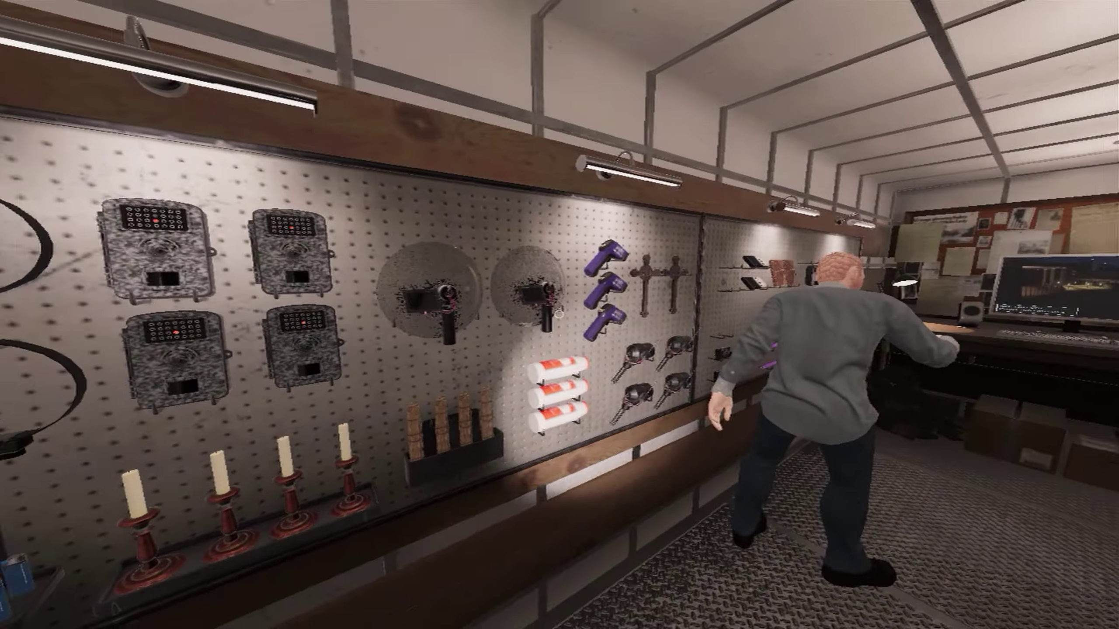
Step: Take a thermometer from the equipment pegboard and bring up the journal
{"action": "left_click", "coordinate": [559, 314]}
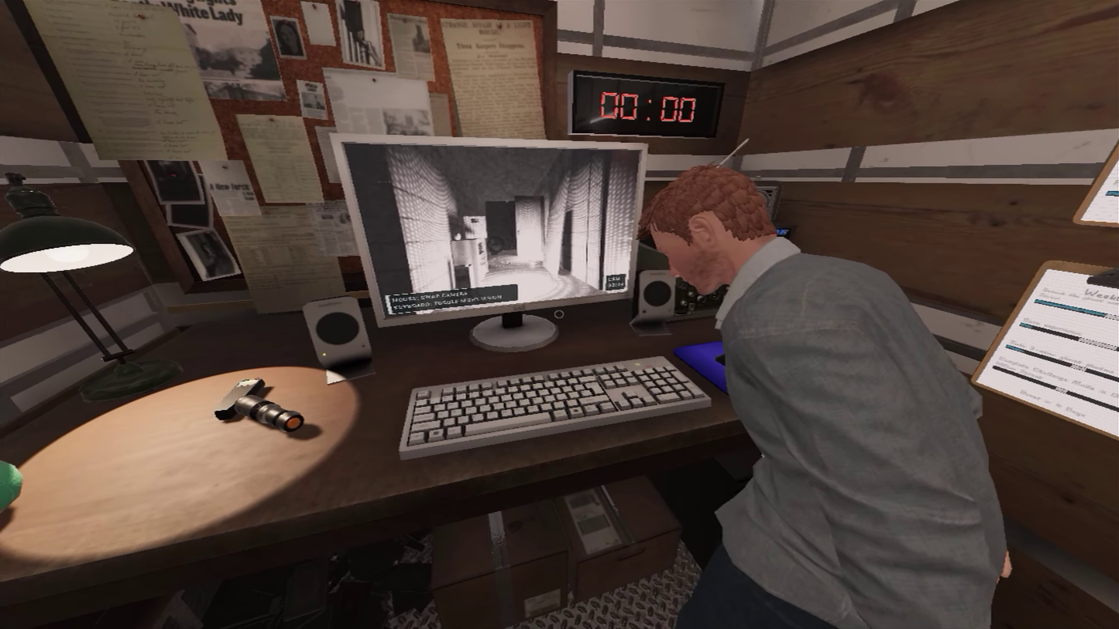
{"action": "key", "text": "j"}
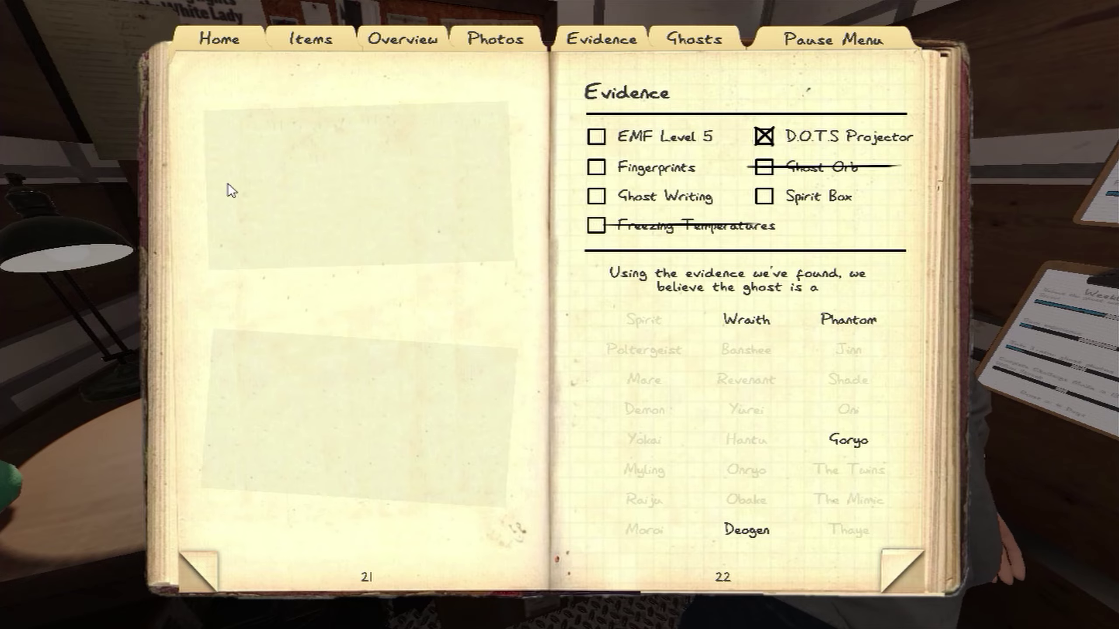
Step: Close the journal after confirming D.O.T.S. and ruling out Ghost Orb and Freezing Temperatures
{"action": "key", "text": "j"}
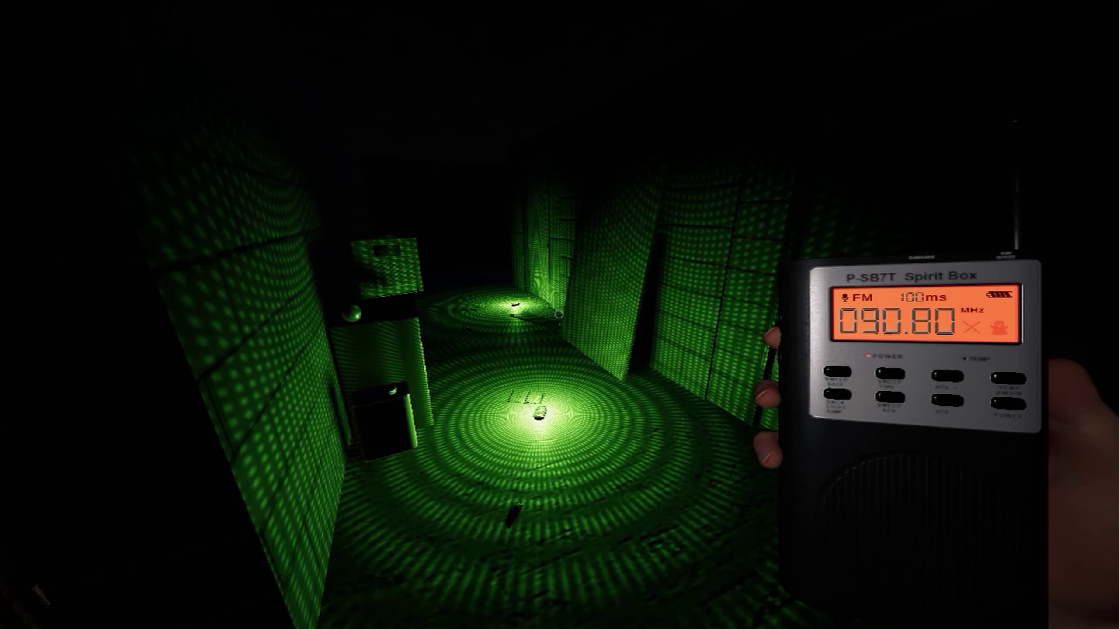
Step: Turn away from the D.O.T.S.-lit corridor toward the dark room
{"action": "left_click_drag", "start_coordinate": [560, 315], "coordinate": [262, 315]}
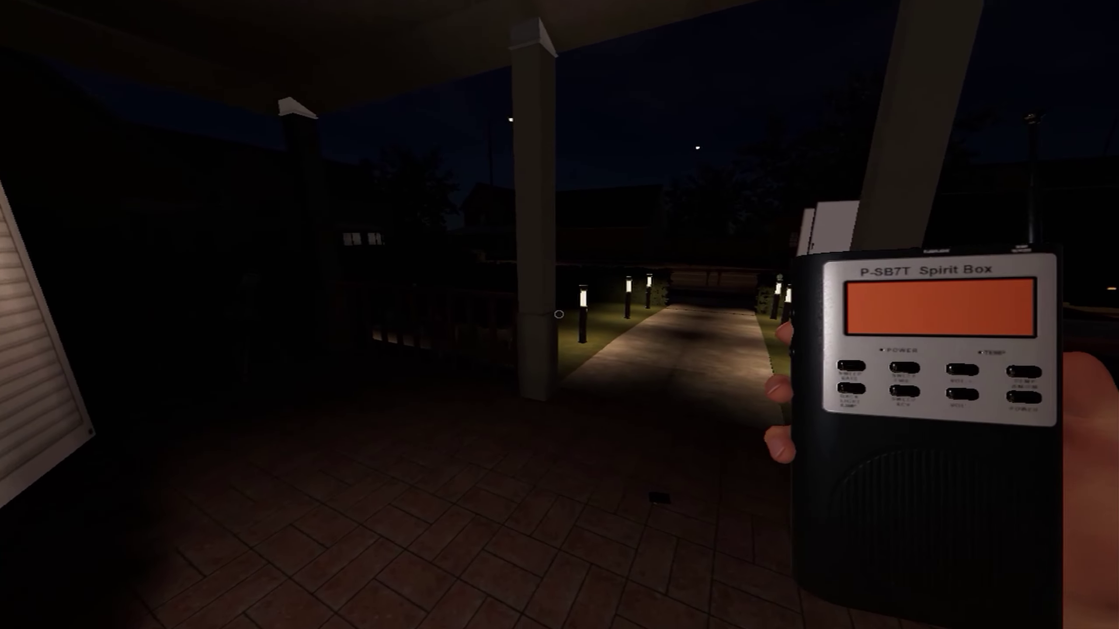
Step: Walk down the lit path into the truck to the desk and open the journal
{"action": "key", "text": "j"}
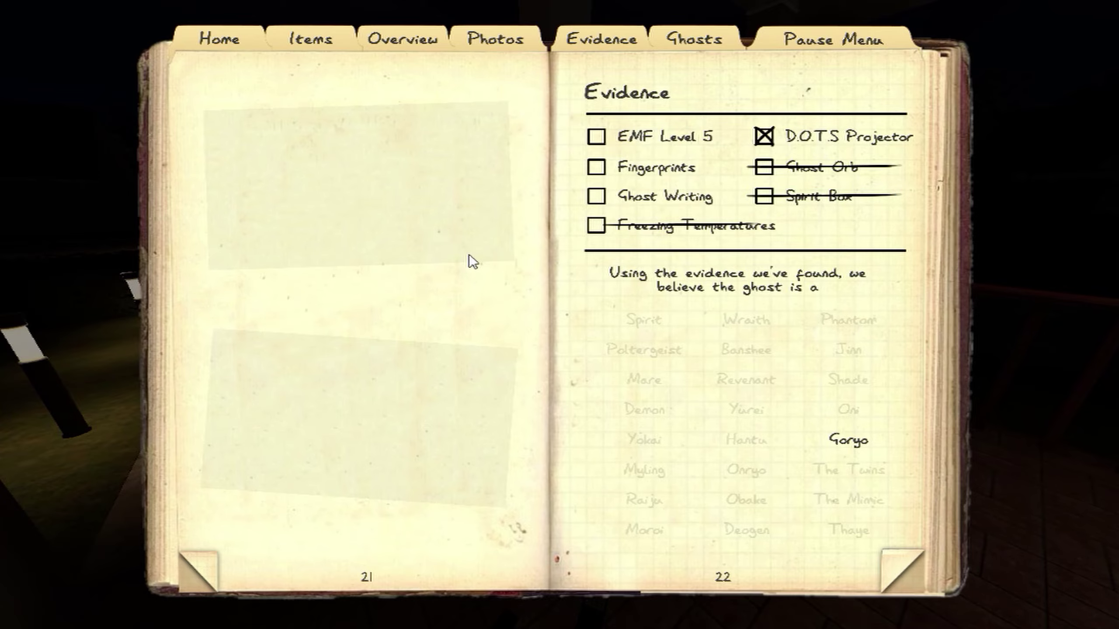
{"action": "key", "text": "j"}
{"action": "key", "text": "w"}
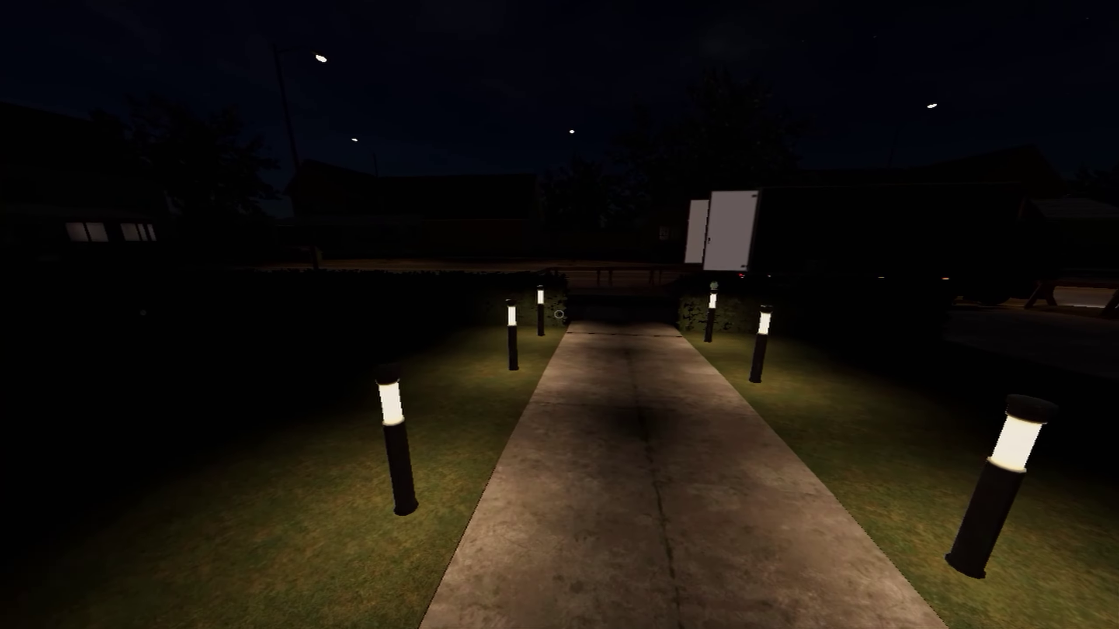
{"action": "key", "text": "w"}
{"action": "key", "text": "w"}
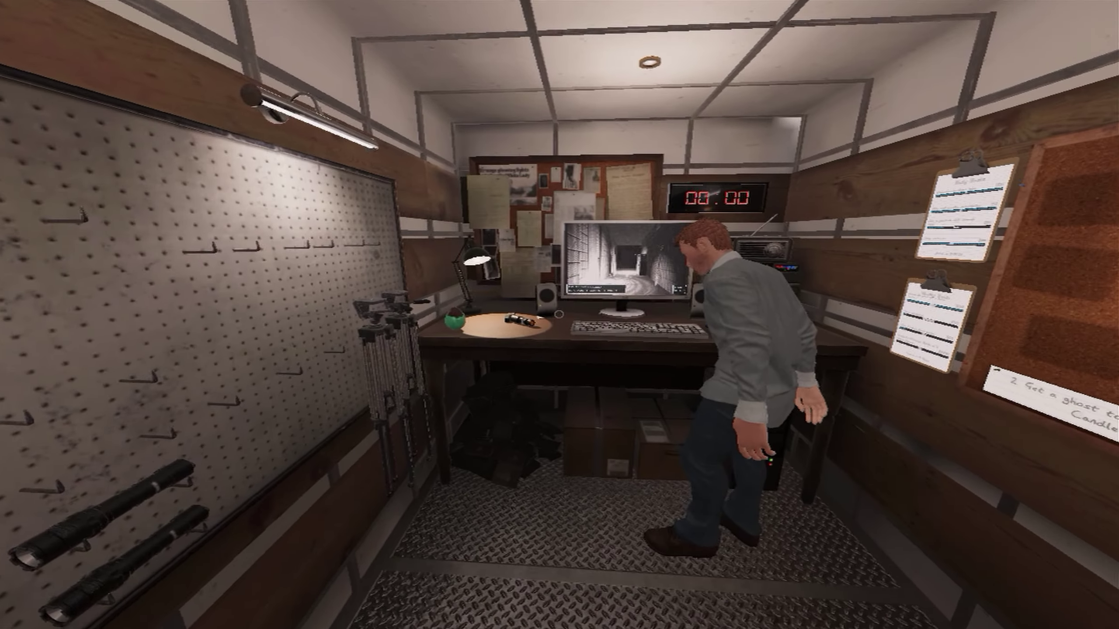
{"action": "key", "text": "w"}
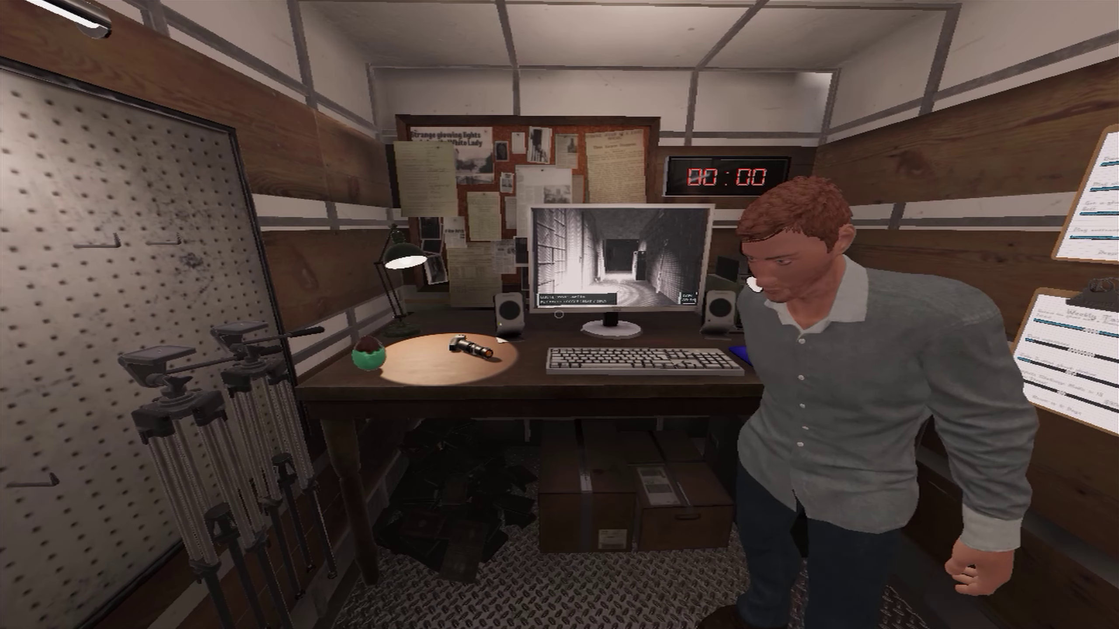
{"action": "key", "text": "j"}
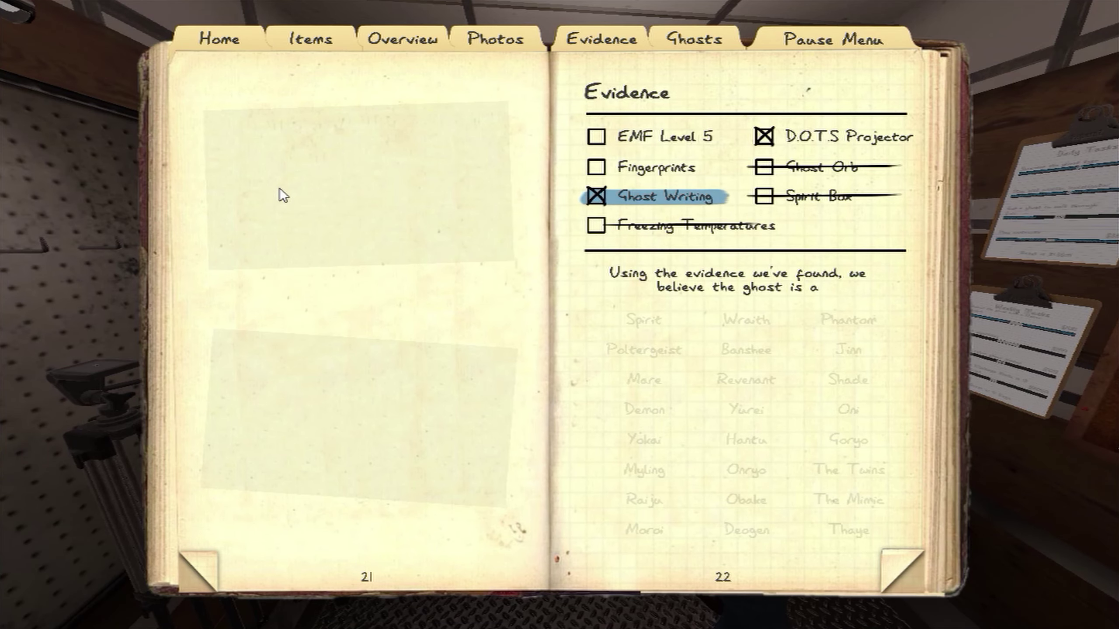
{"action": "key", "text": "j"}
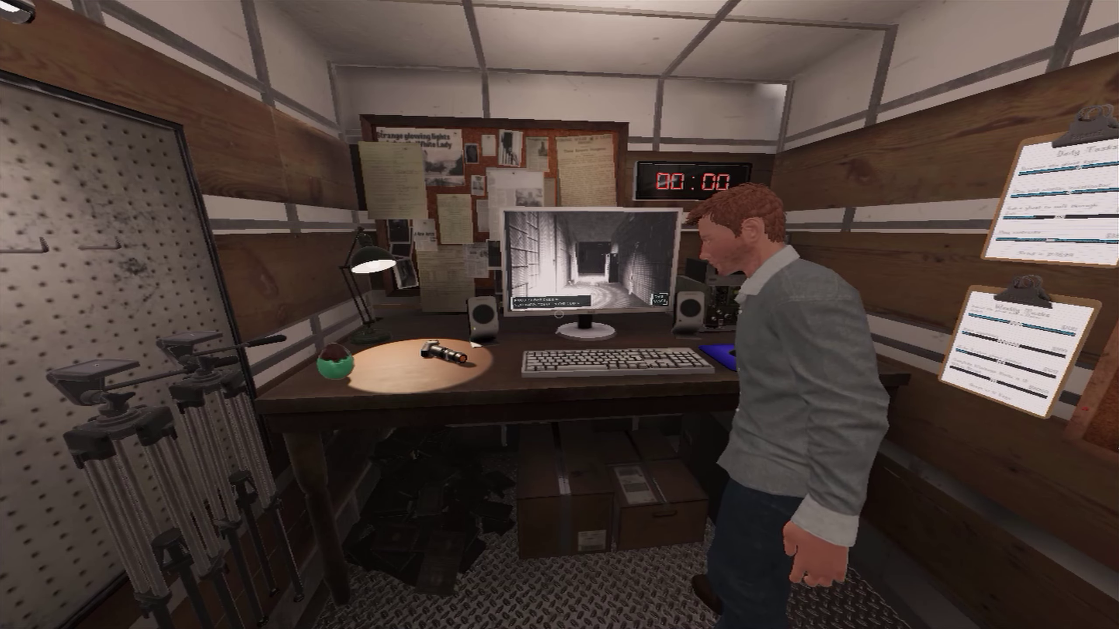
{"action": "key", "text": "w"}
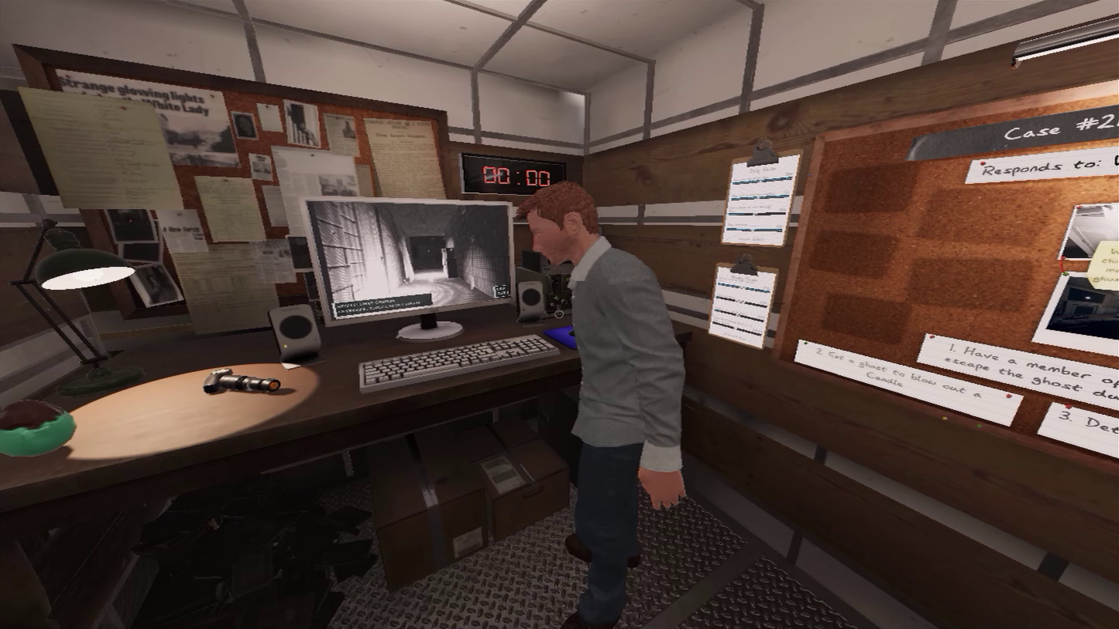
{"action": "key", "text": "j"}
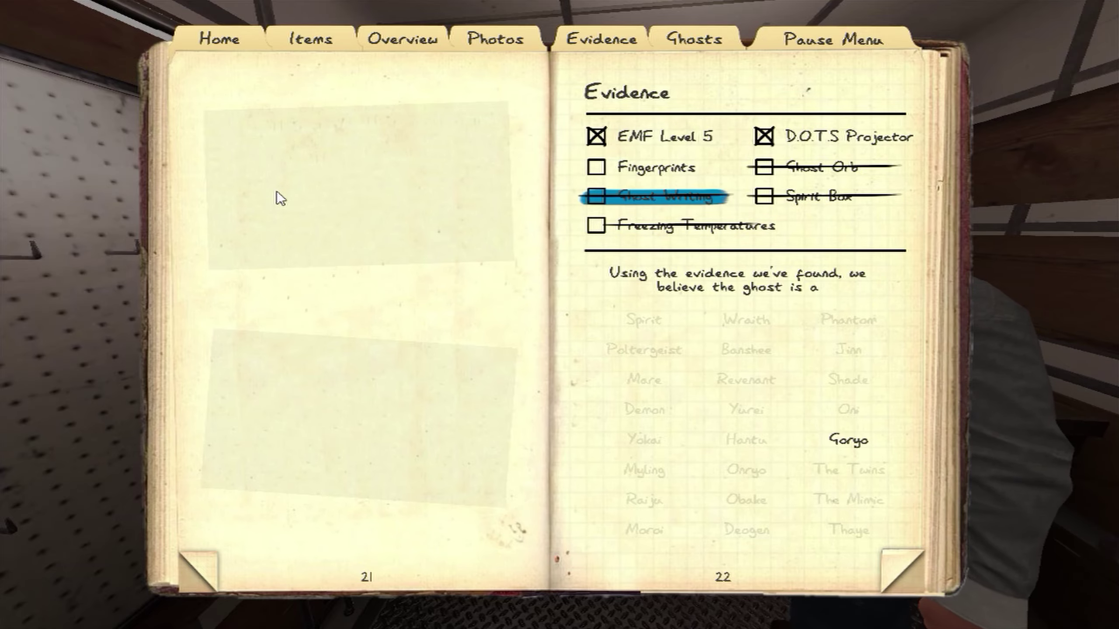
Step: Close the journal with Goryo selected as the identified ghost
{"action": "key", "text": "j"}
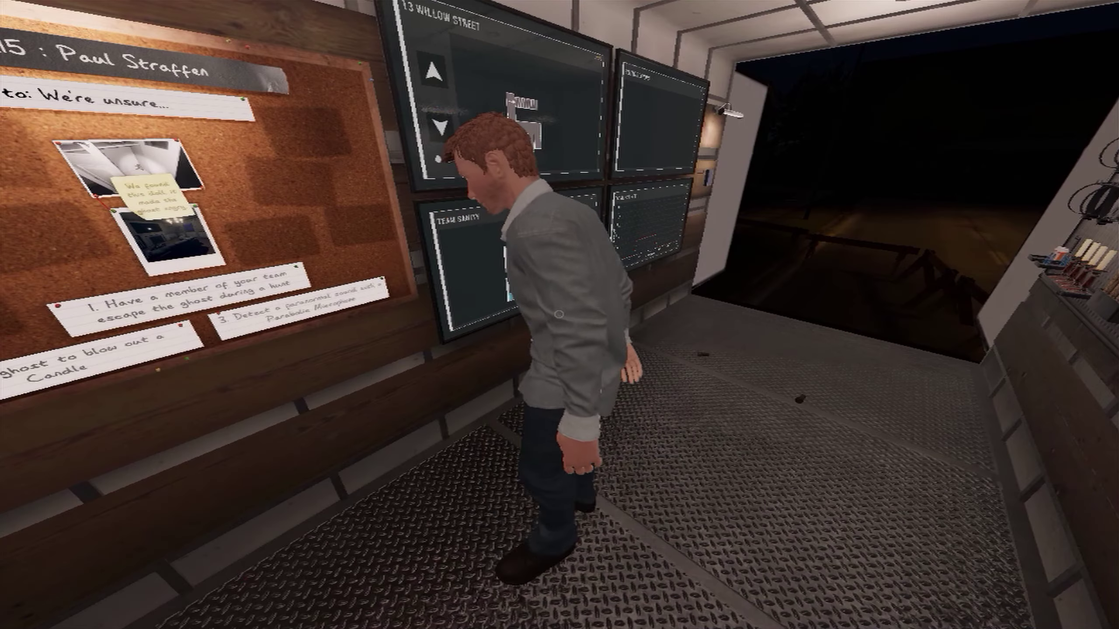